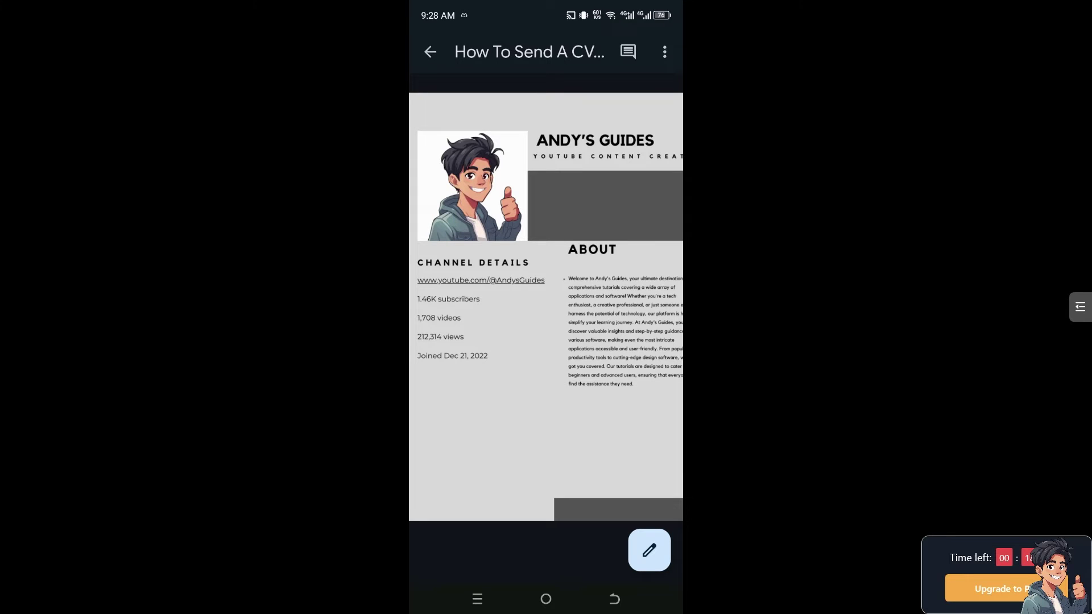
- Copy the CV file's link from its options menu, then pan across the CV
{"action": "left_click", "coordinate": [665, 52]}
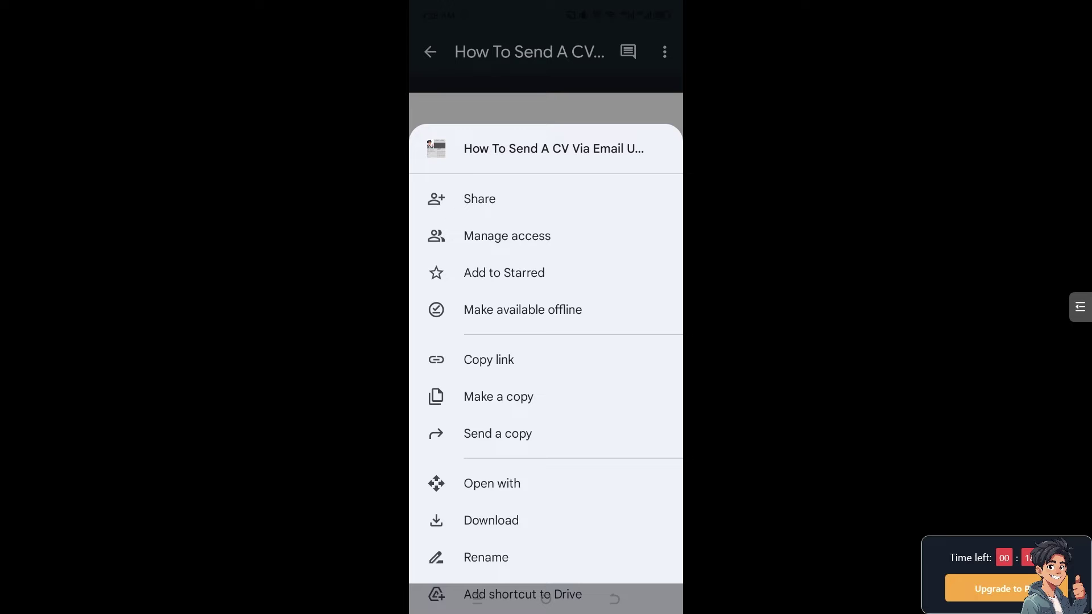
{"action": "left_click", "coordinate": [488, 359]}
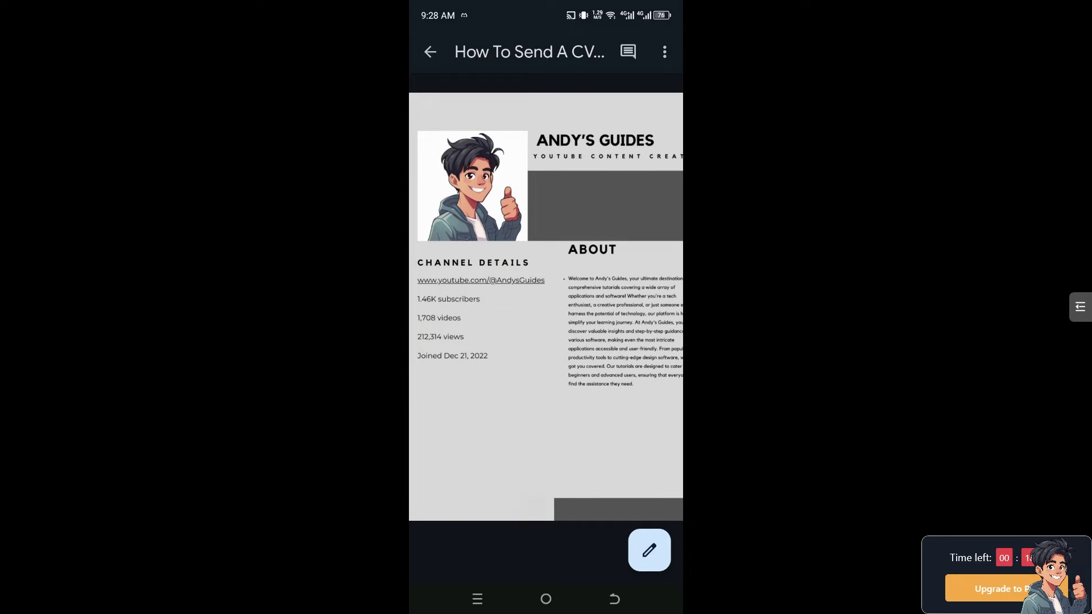
{"action": "scroll", "coordinate": [546, 257], "scroll_direction": "up", "scroll_amount": 3}
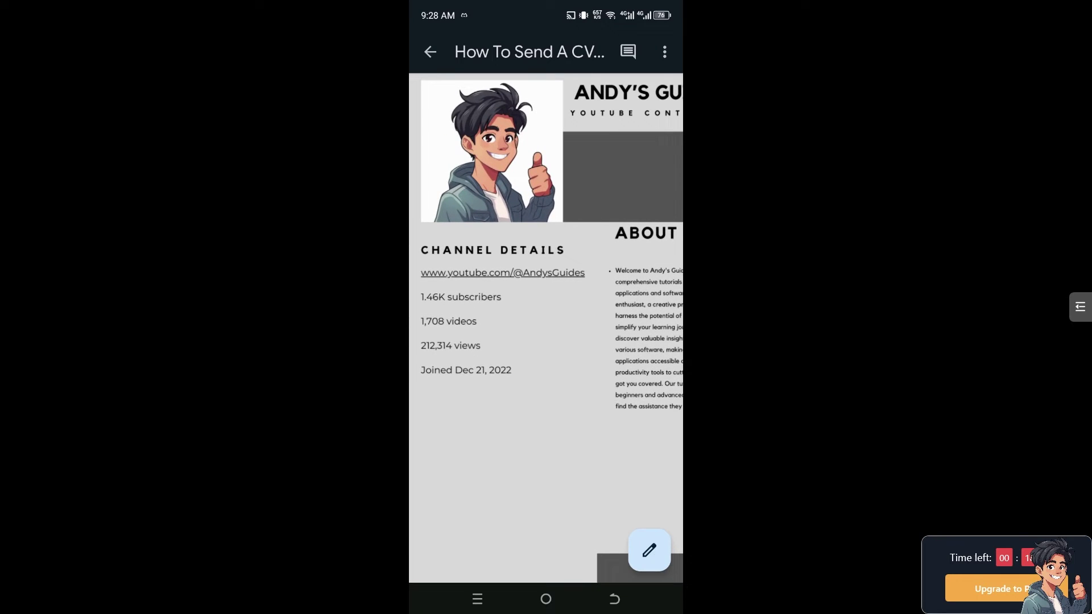
{"action": "left_click_drag", "start_coordinate": [597, 298], "coordinate": [487, 299]}
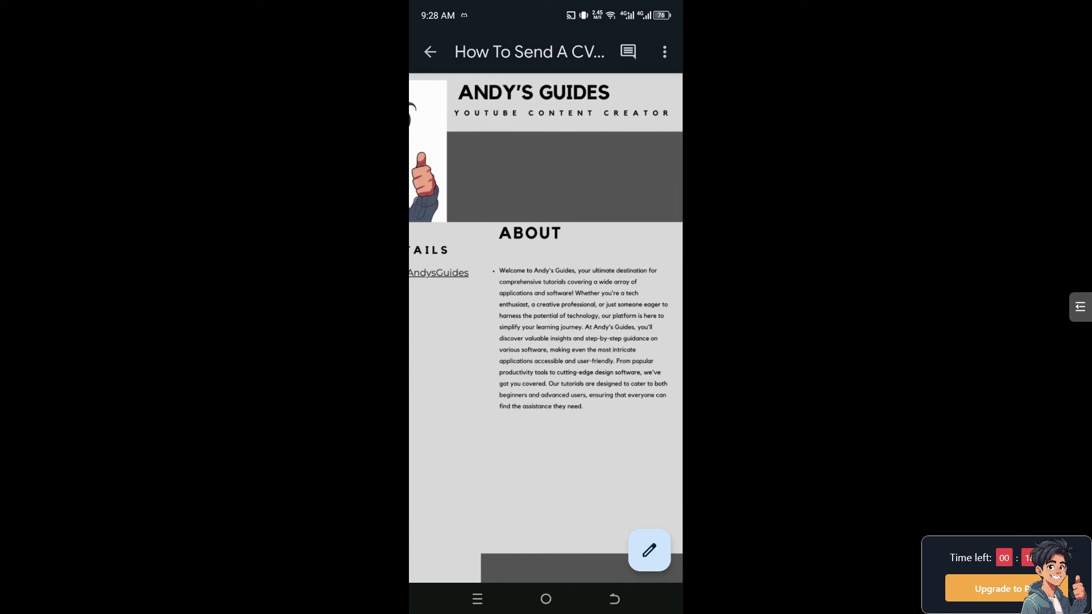
- Check who has access to the CV, then return and dismiss the file options
{"action": "left_click", "coordinate": [664, 52]}
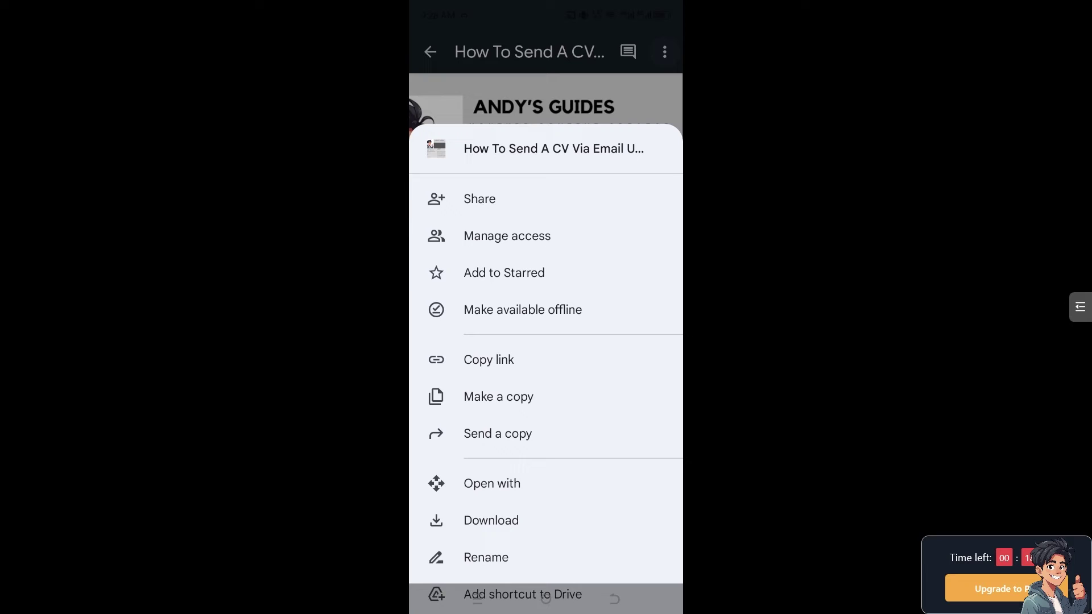
{"action": "left_click", "coordinate": [507, 235]}
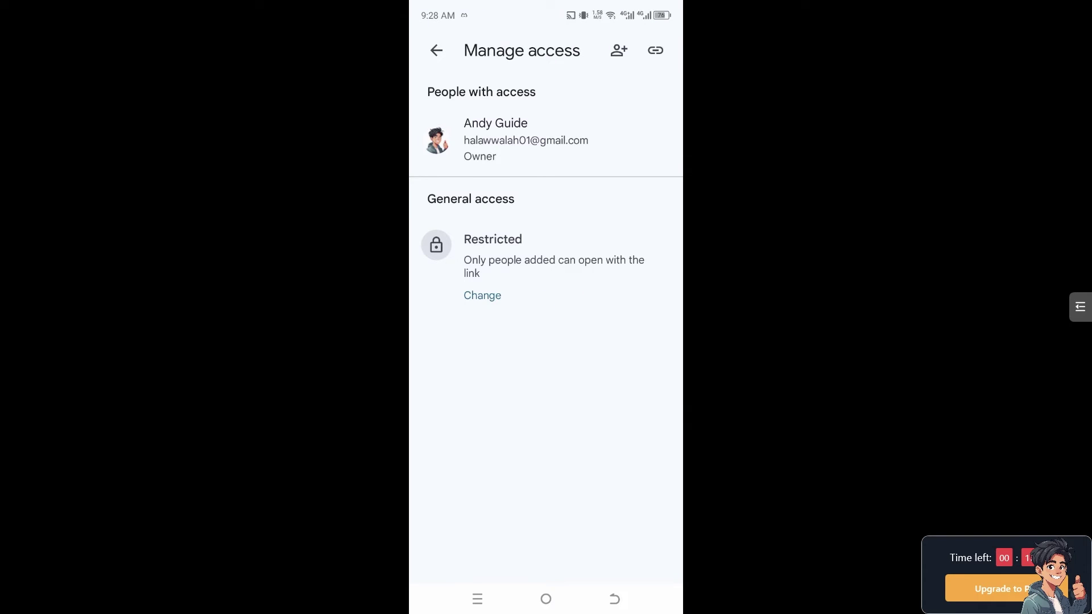
{"action": "left_click", "coordinate": [435, 51]}
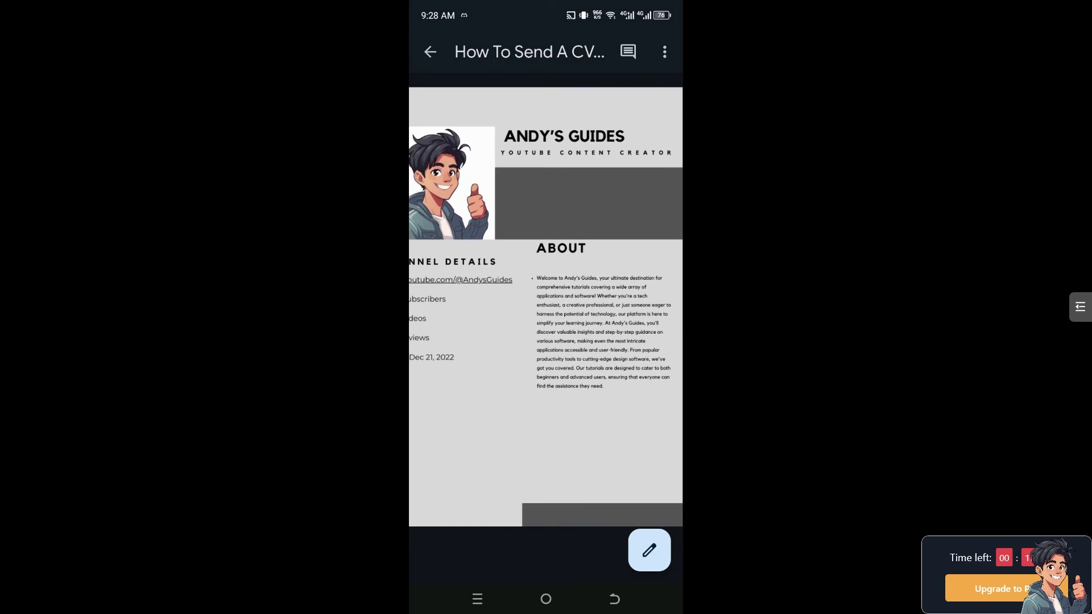
{"action": "left_click", "coordinate": [664, 52]}
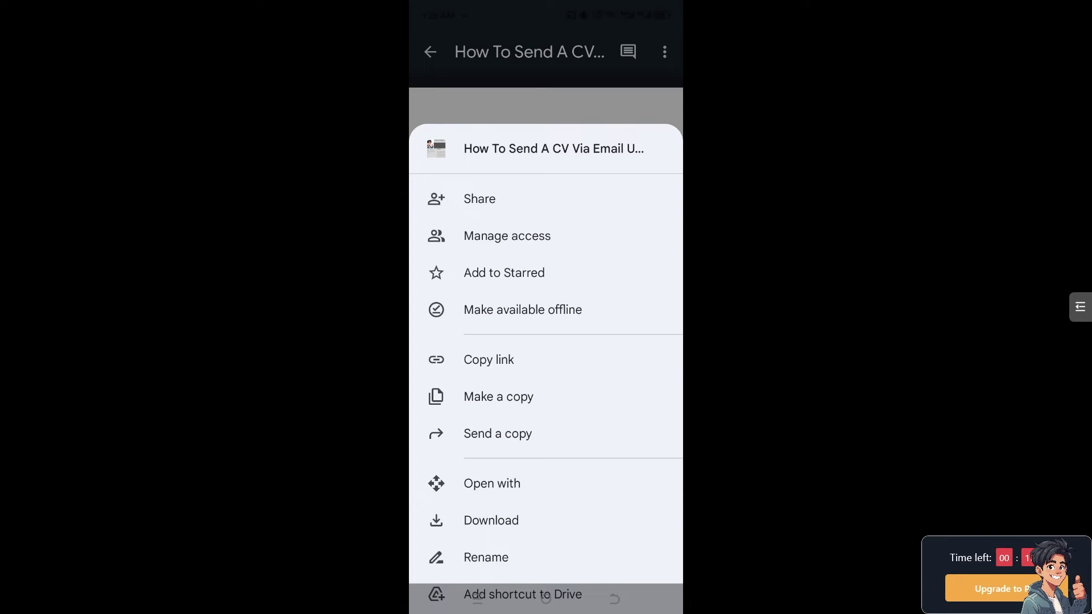
{"action": "left_click", "coordinate": [546, 107]}
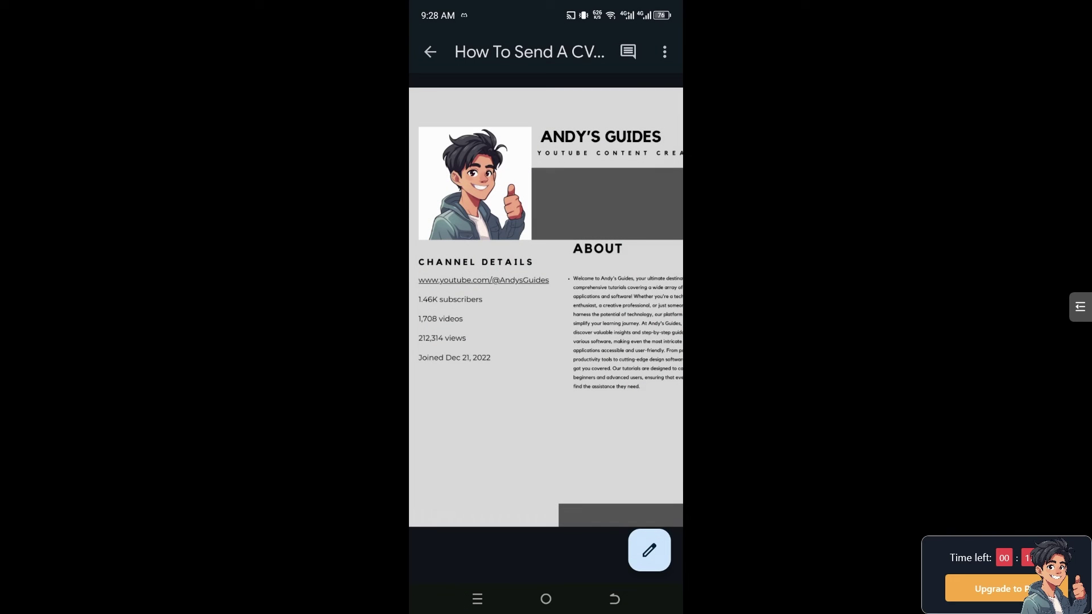
- Choose Send a copy from the CV's options to show the Android share sheet
{"action": "left_click", "coordinate": [614, 599]}
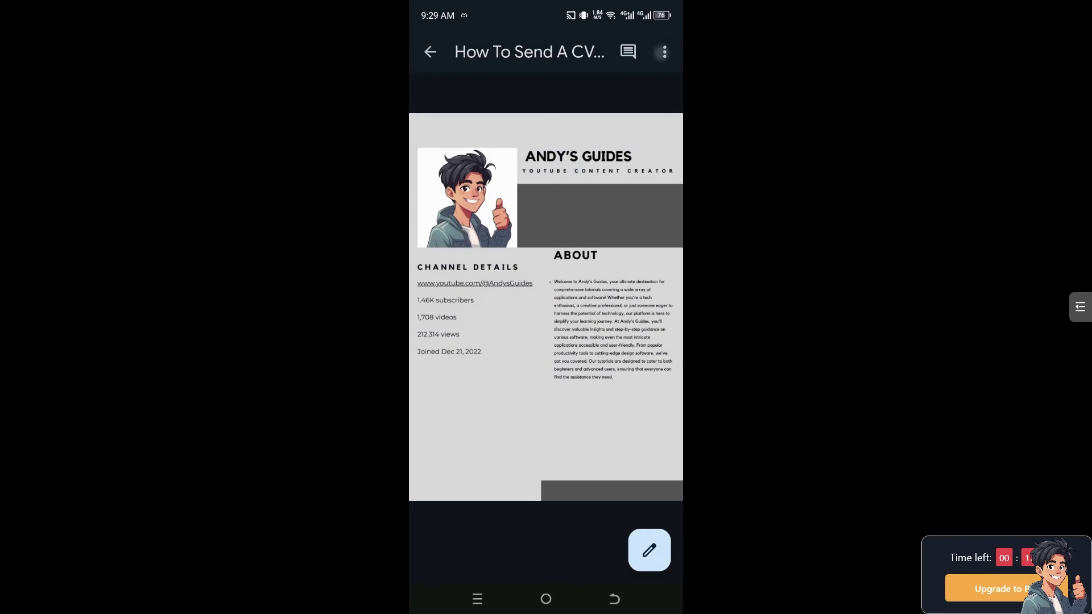
{"action": "left_click", "coordinate": [663, 52]}
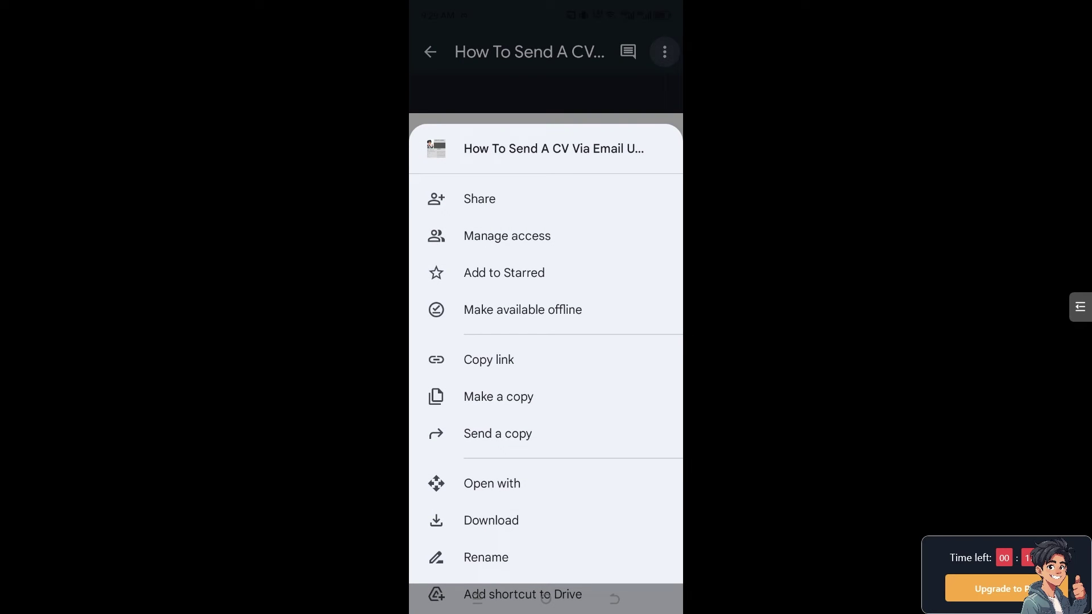
{"action": "scroll", "coordinate": [545, 384], "scroll_direction": "down", "scroll_amount": 2}
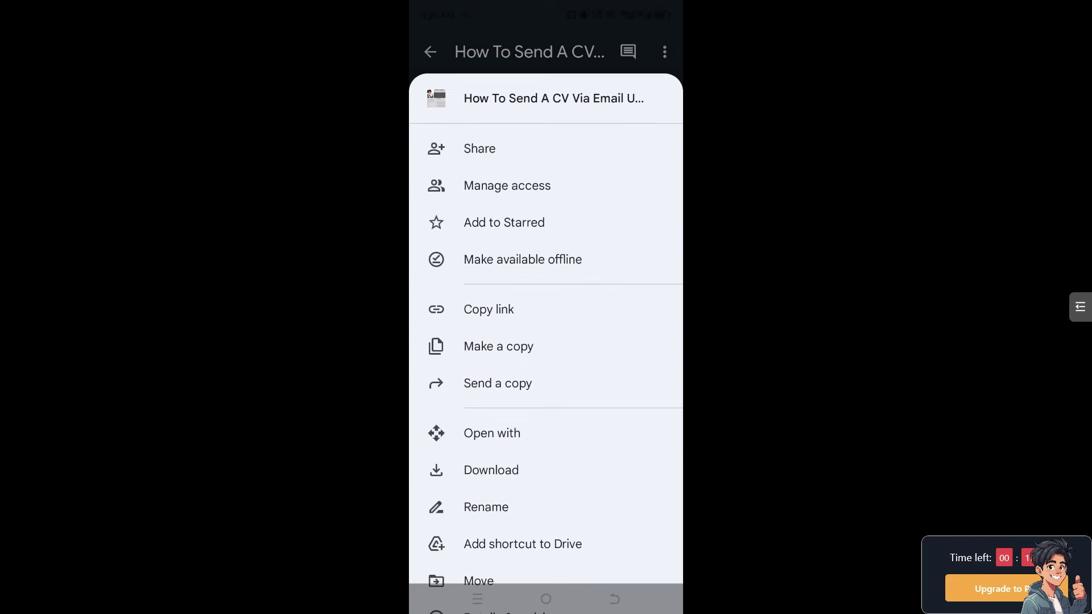
{"action": "scroll", "coordinate": [545, 341], "scroll_direction": "up", "scroll_amount": 1}
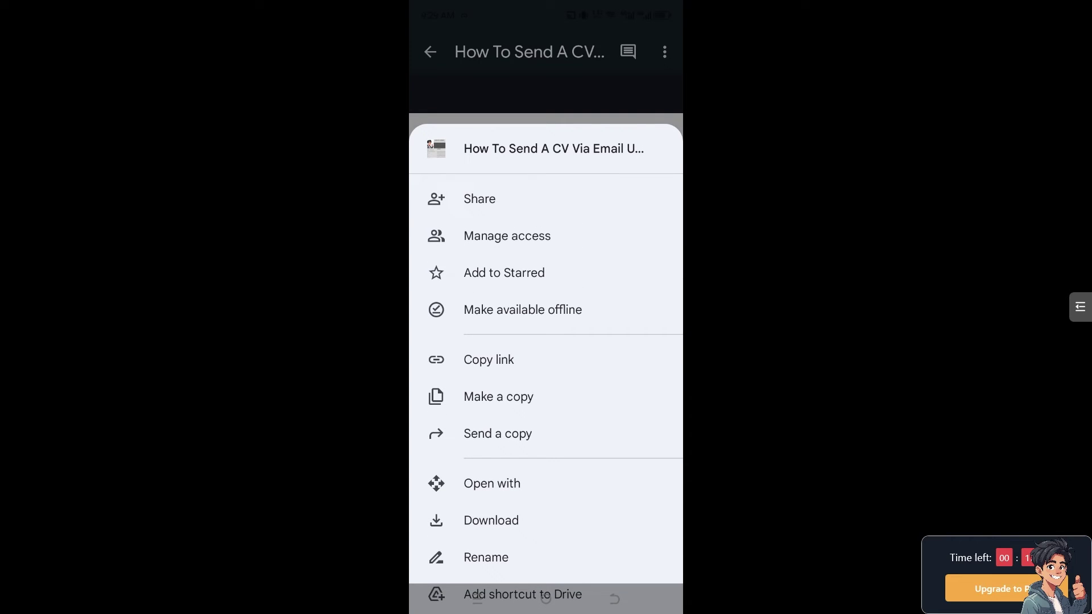
{"action": "left_click", "coordinate": [497, 433]}
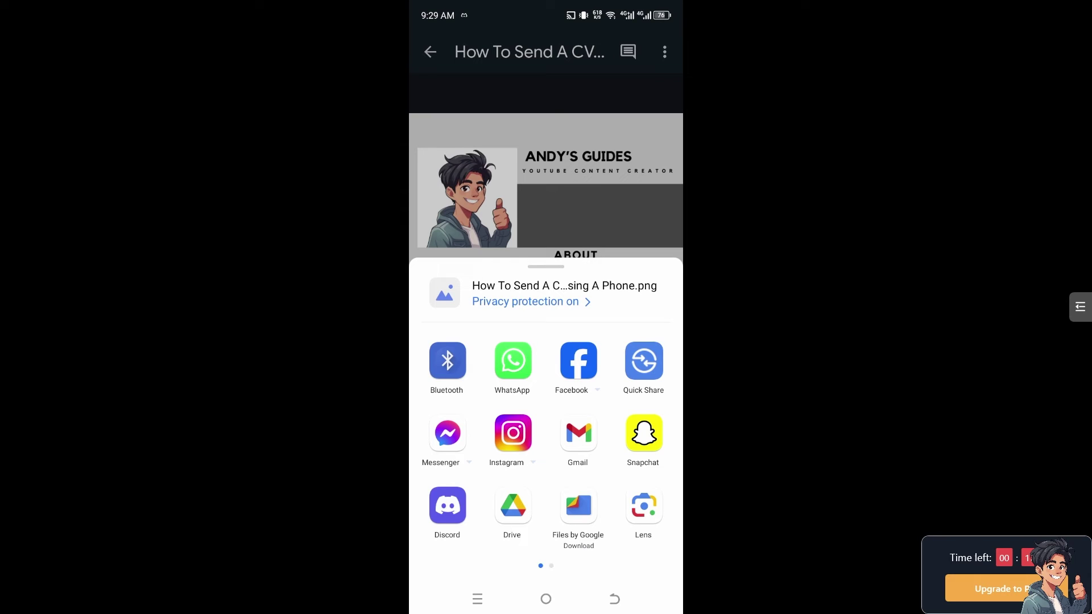
- Reopen the CV's options and try the share-with-specific-people option twice
{"action": "left_click", "coordinate": [614, 599]}
{"action": "left_click", "coordinate": [665, 52]}
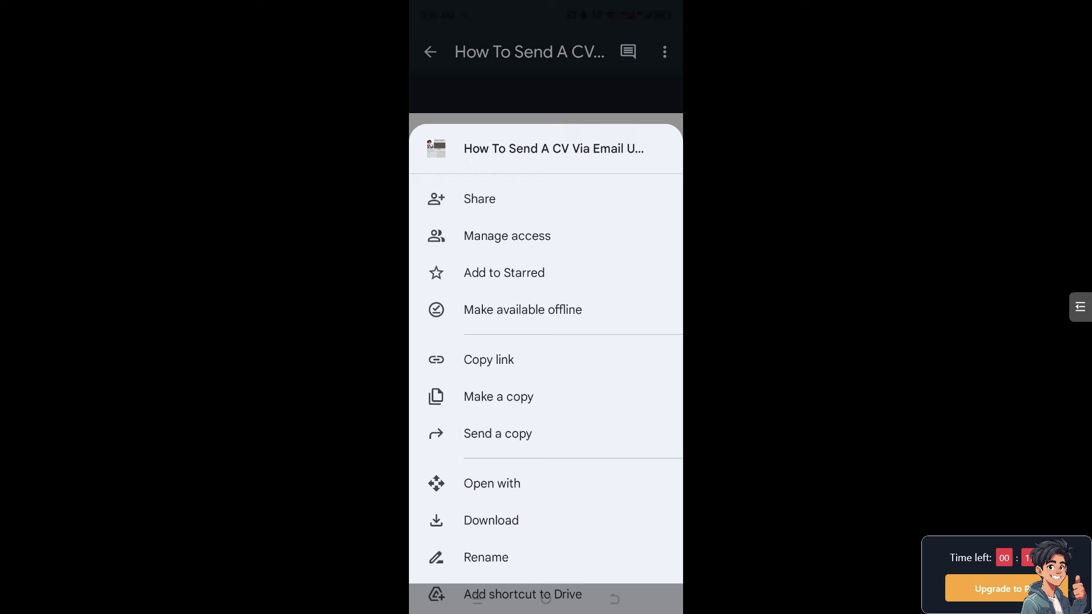
{"action": "left_click", "coordinate": [480, 198]}
{"action": "left_click", "coordinate": [479, 199]}
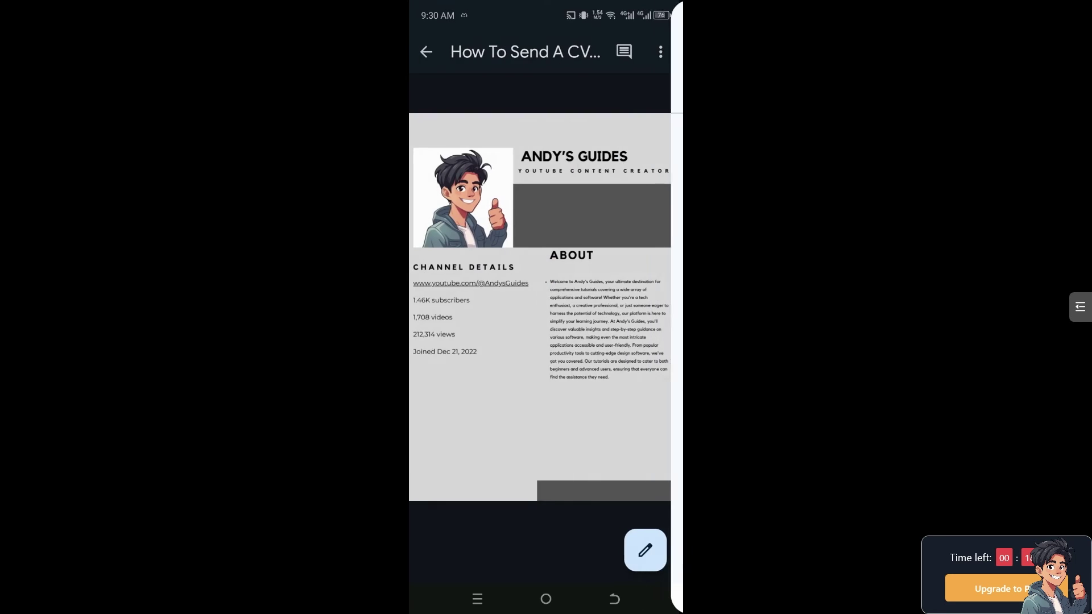
- Send a copy of the CV PNG to a new Gmail draft
{"action": "left_click", "coordinate": [664, 52]}
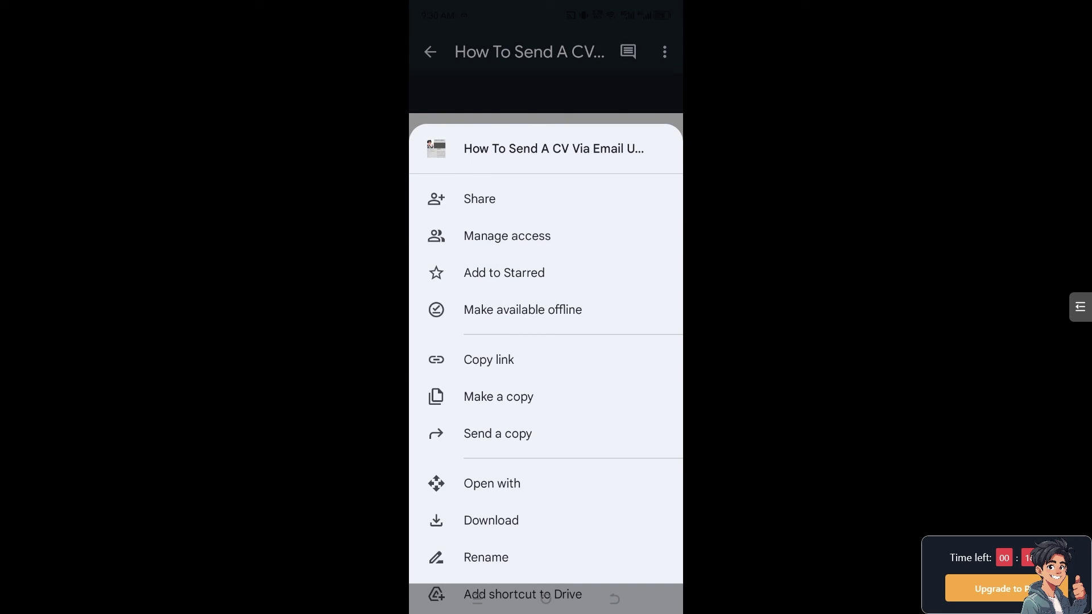
{"action": "left_click", "coordinate": [546, 85]}
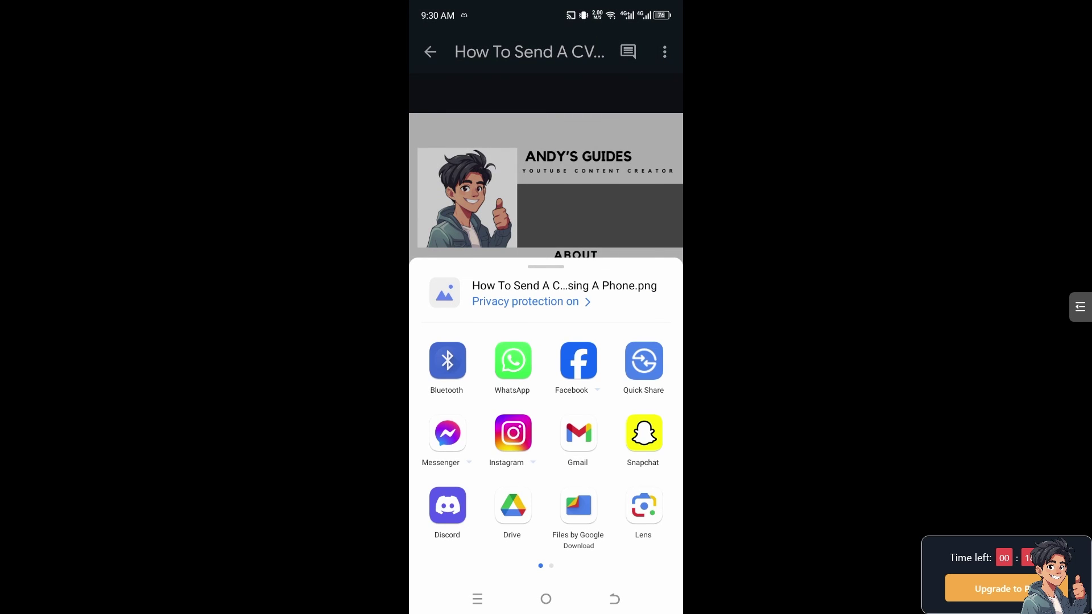
{"action": "left_click", "coordinate": [577, 433]}
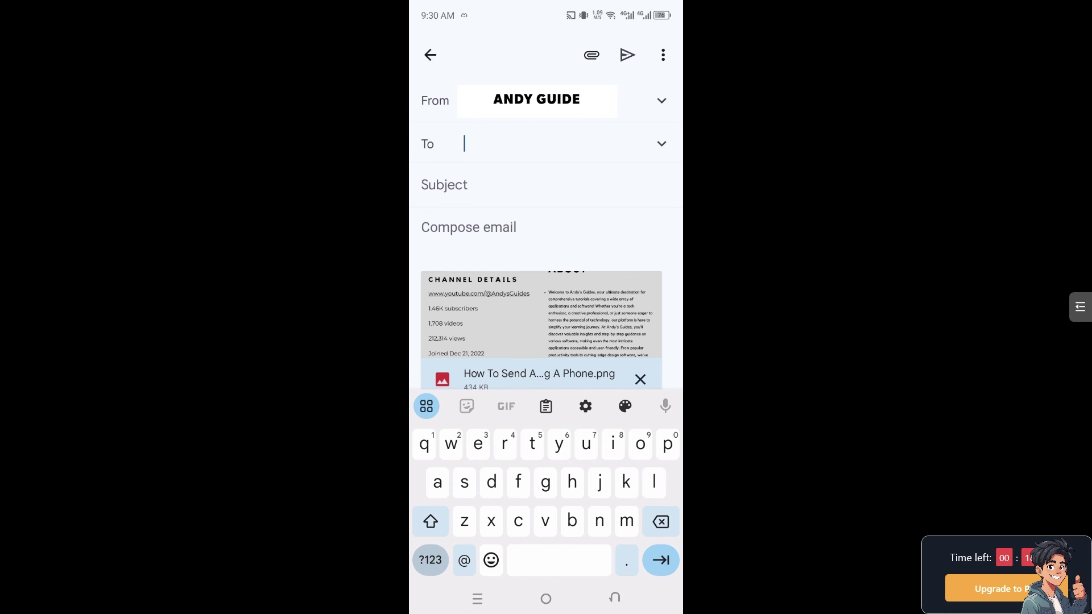
- Enter 'How to send CV using email on Phone' in the draft's Subject field
{"action": "left_click", "coordinate": [529, 184]}
{"action": "type", "text": "How to"}
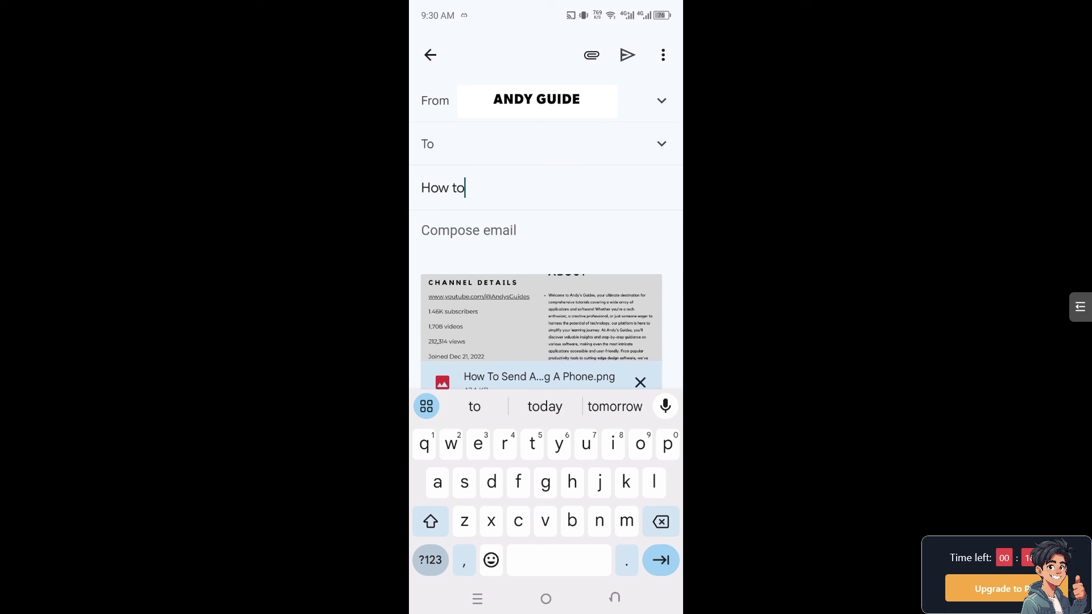
{"action": "type", "text": " send CV"}
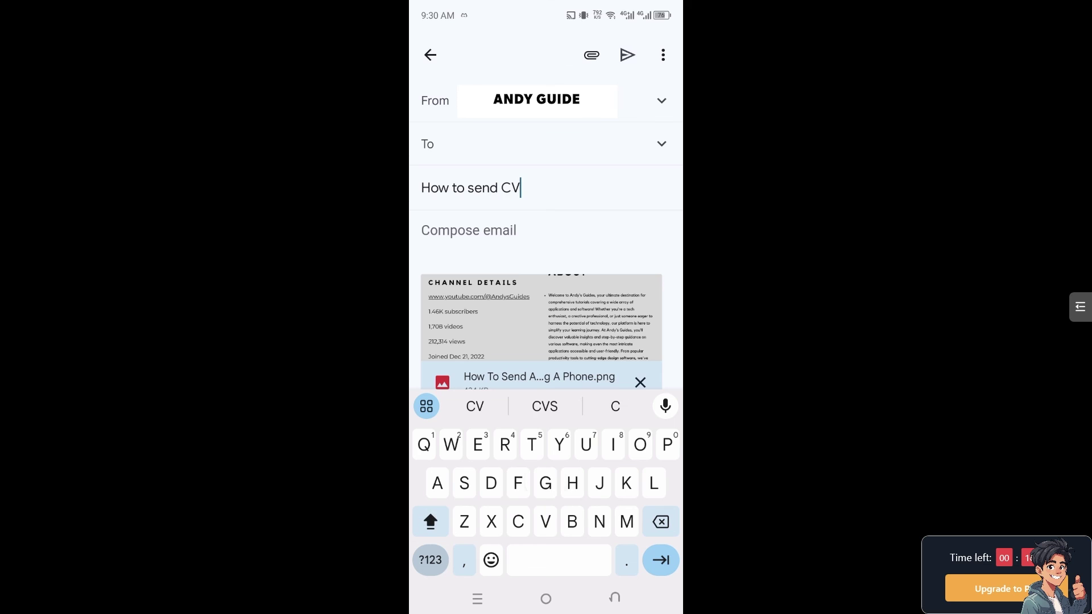
{"action": "type", "text": " using em"}
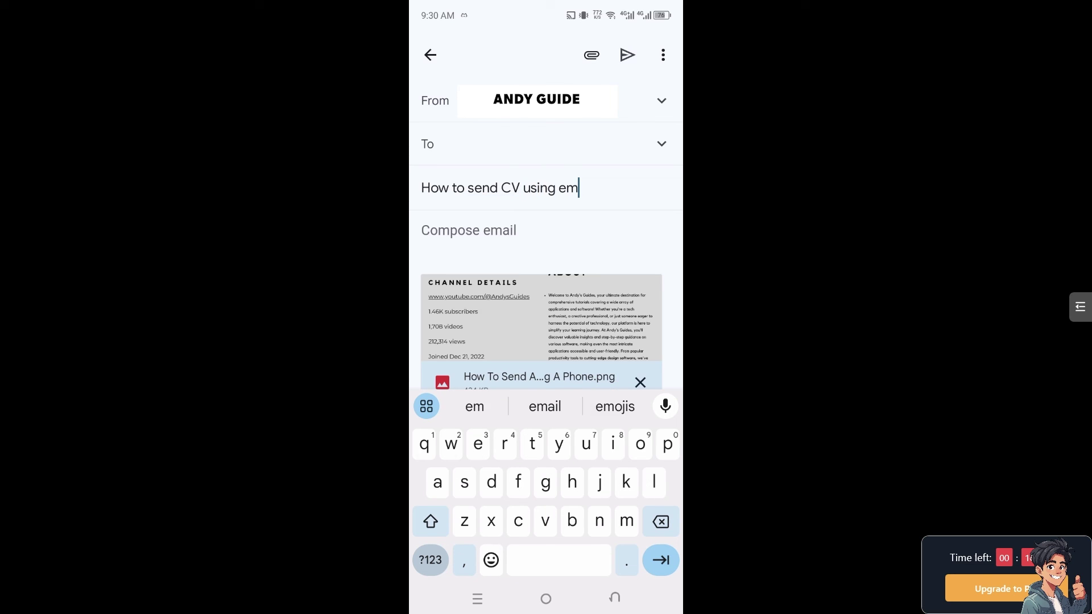
{"action": "type", "text": "ail on Pho"}
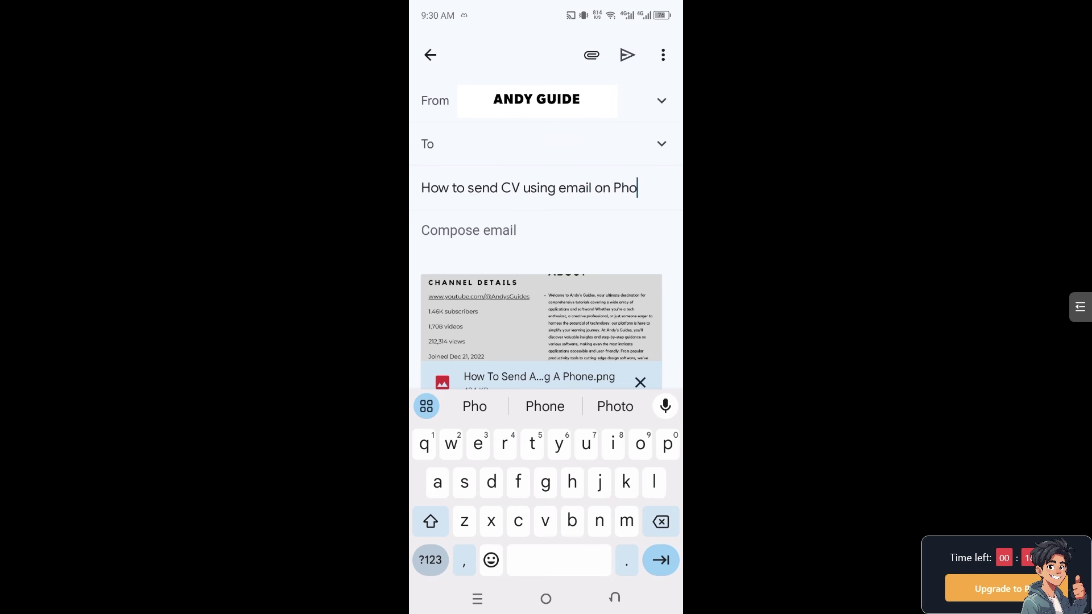
{"action": "type", "text": "ne"}
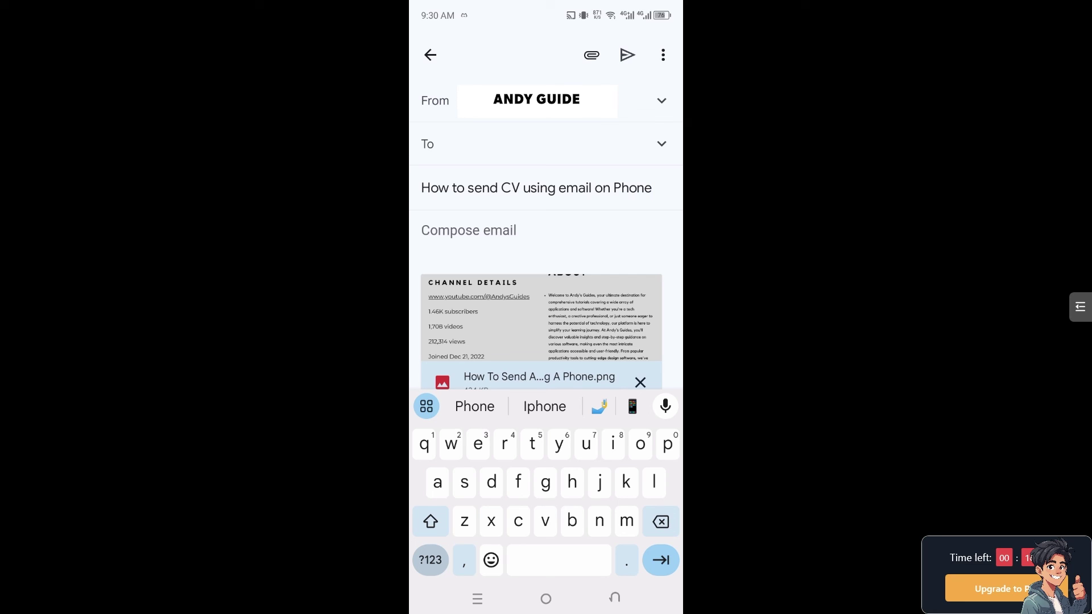